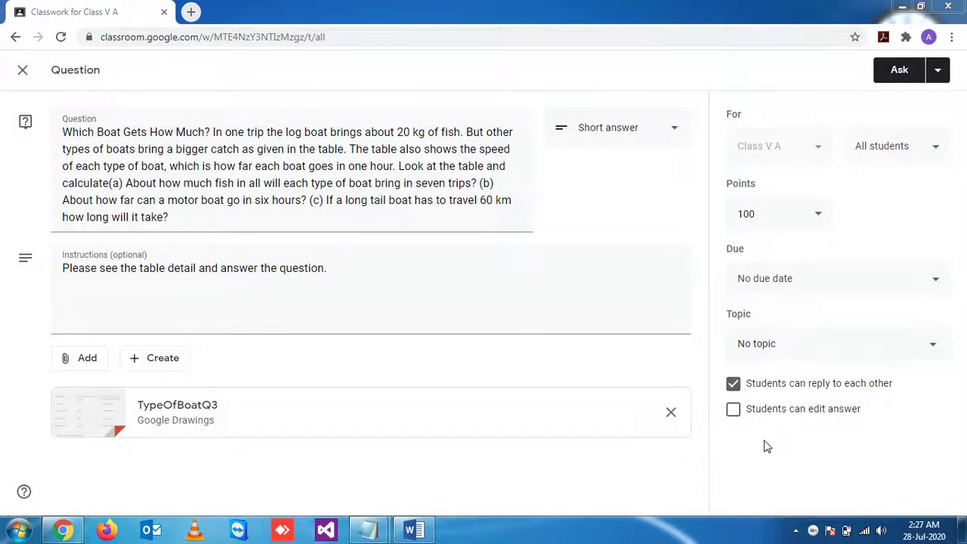
View the attached boat table drawing, then close the question editor, leaving it as a draft.
left_click(425, 425)
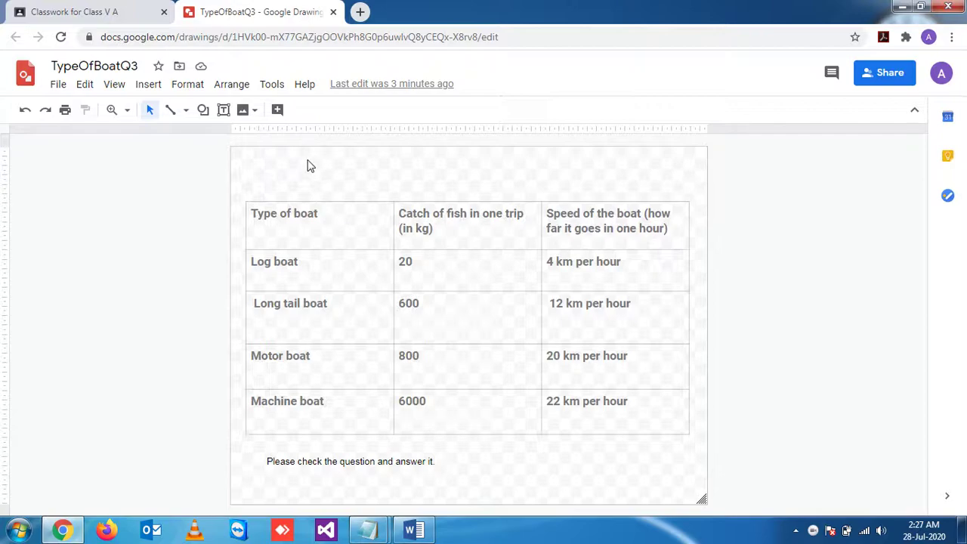
left_click(333, 13)
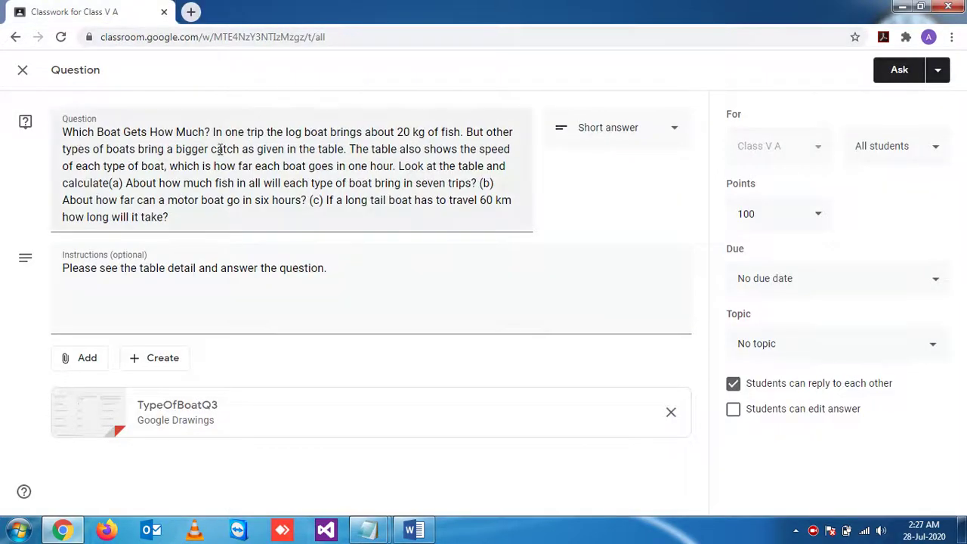
left_click(24, 72)
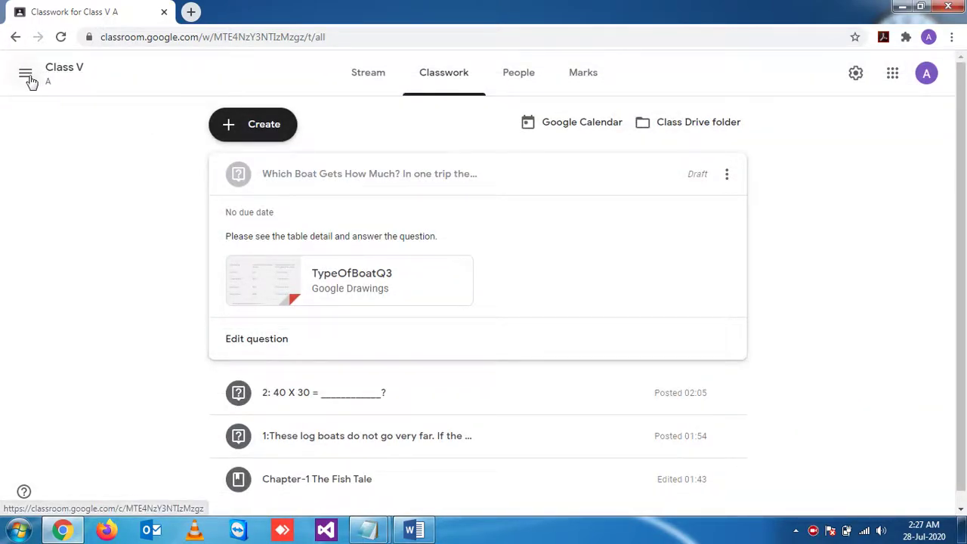
Go through the Classes list to the Class V A stream.
left_click(25, 72)
left_click(68, 76)
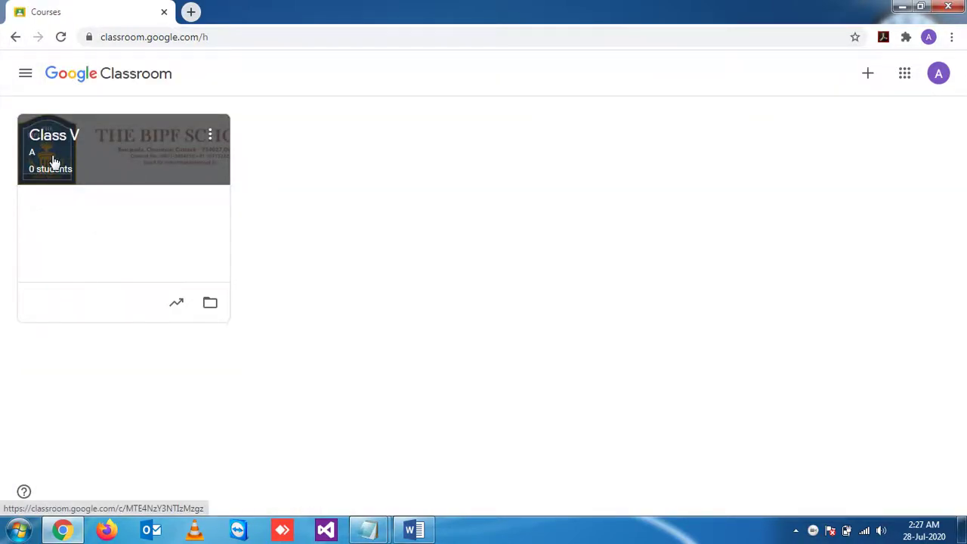
left_click(125, 146)
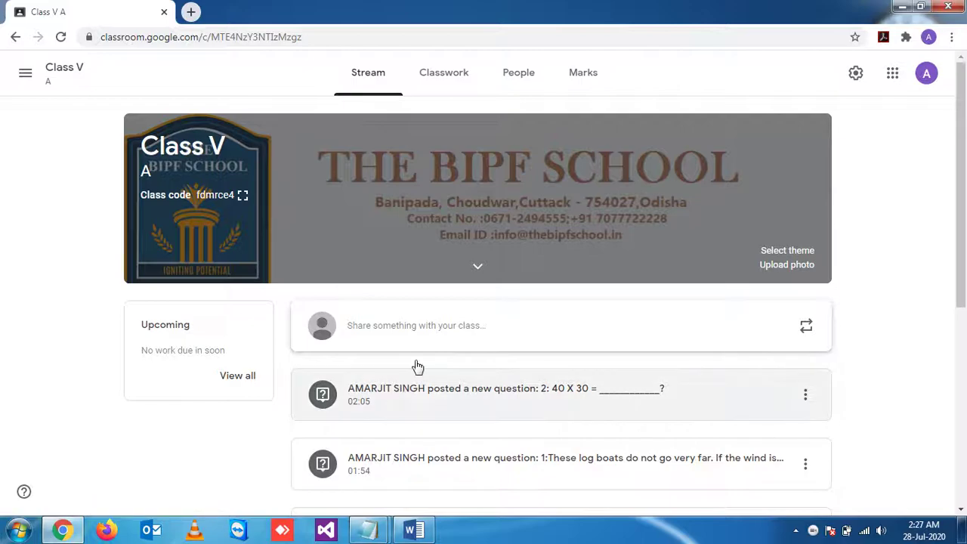
In Google Drive, go to My Drive > Classroom > Class V A and select TypeOfBoatQ3.
left_click(892, 79)
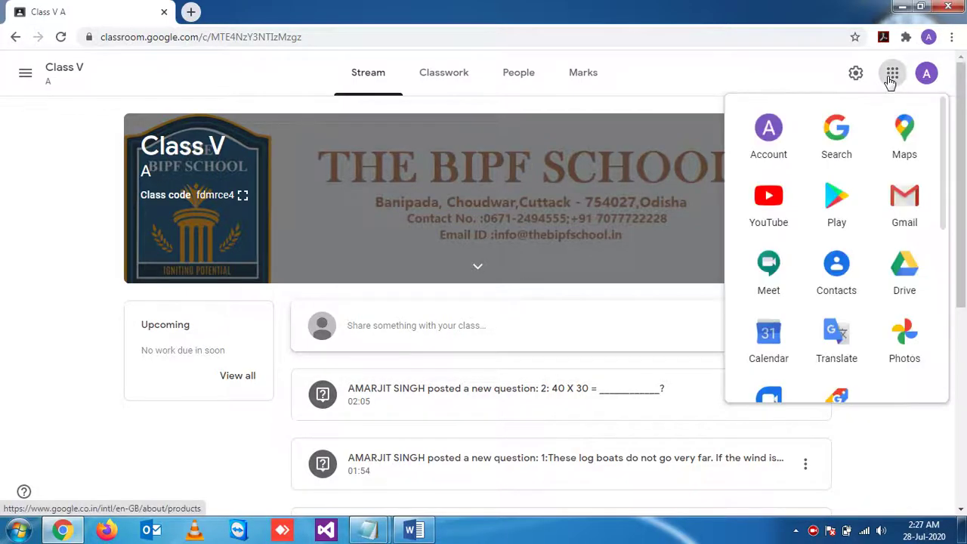
left_click(903, 266)
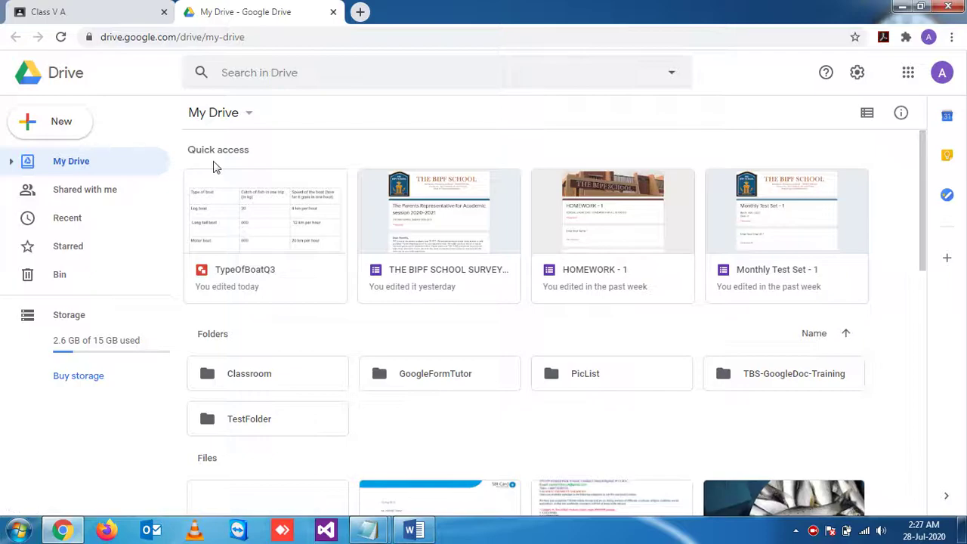
left_click(9, 163)
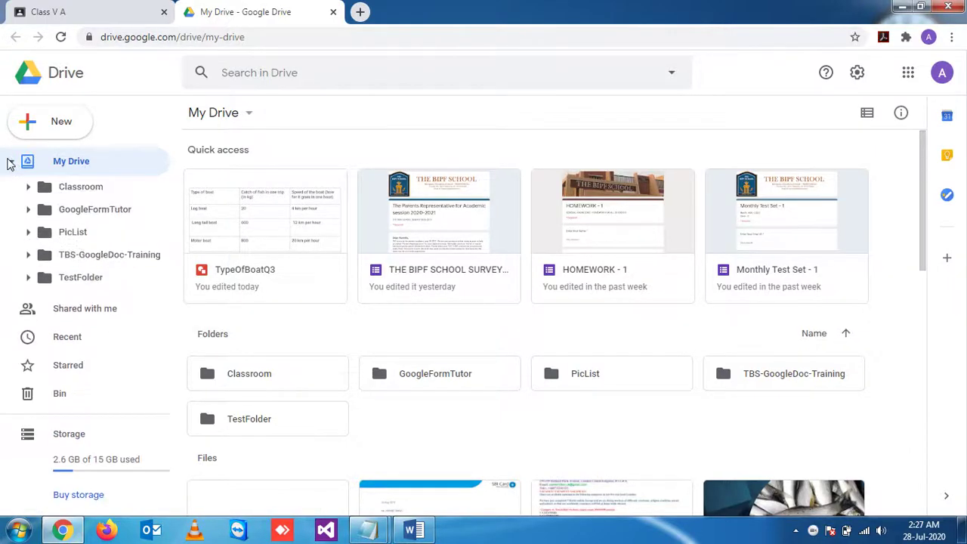
left_click(28, 187)
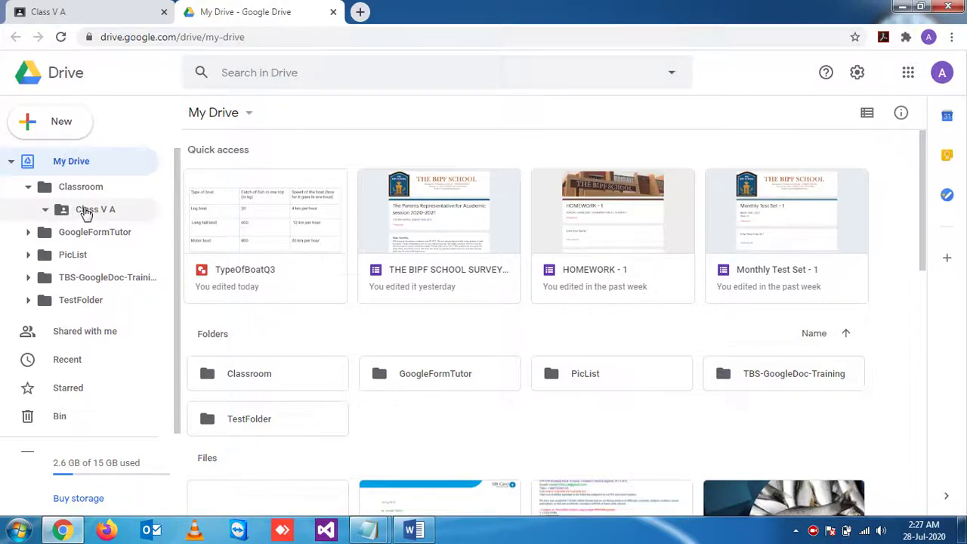
left_click(87, 212)
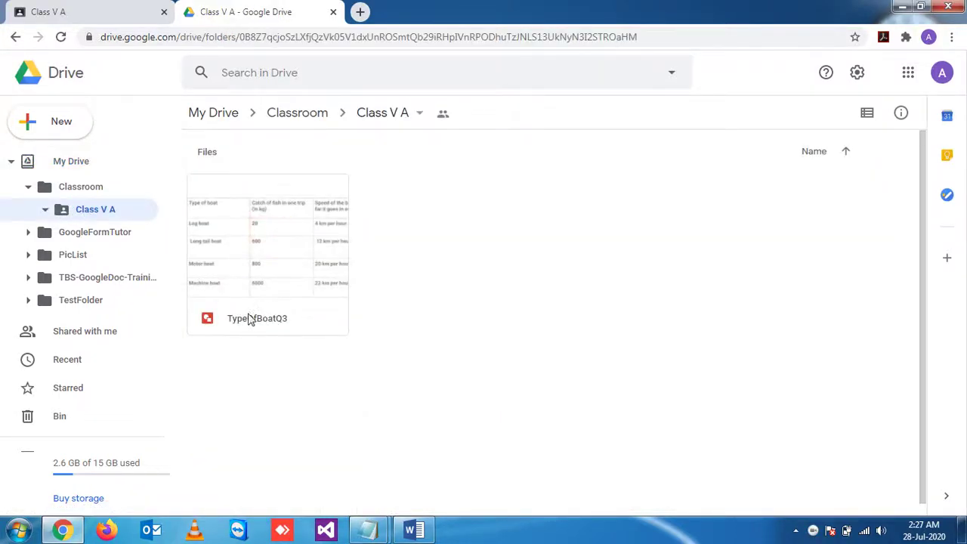
left_click(269, 265)
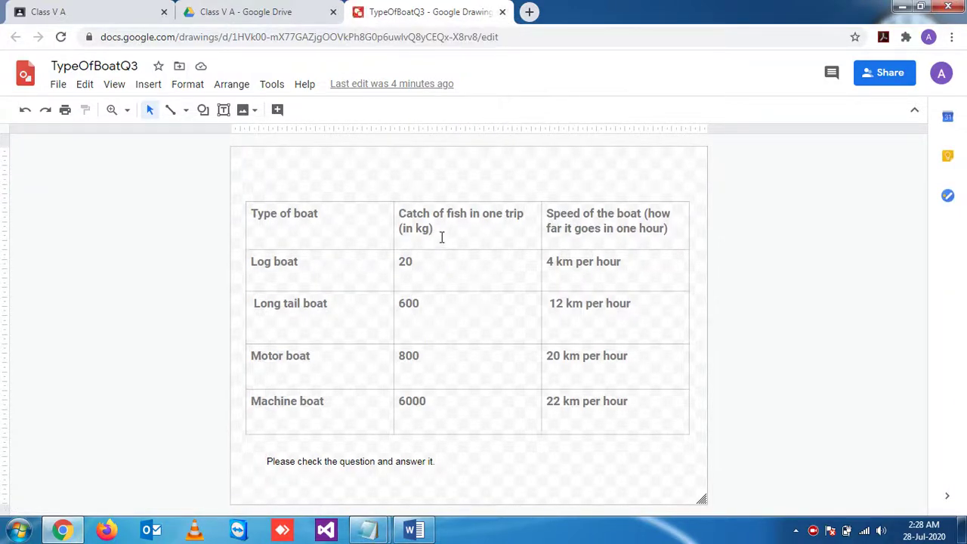
left_click(503, 12)
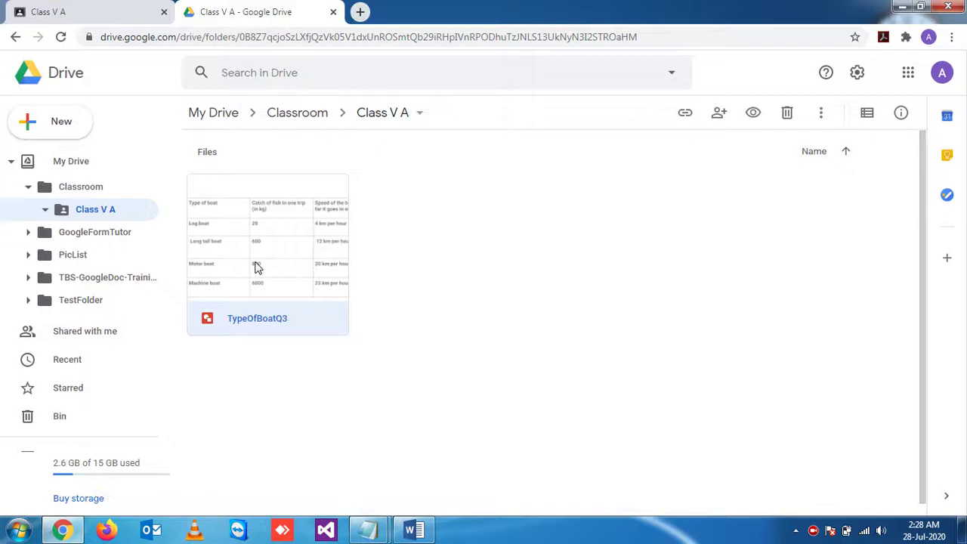
Return to Class V A's Classwork and reopen the draft boat question for editing.
left_click(332, 12)
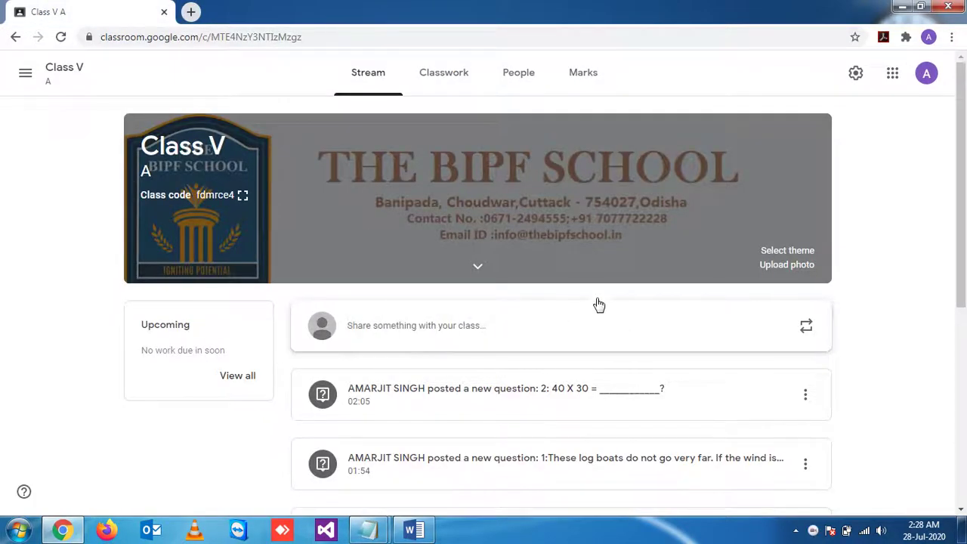
left_click(456, 82)
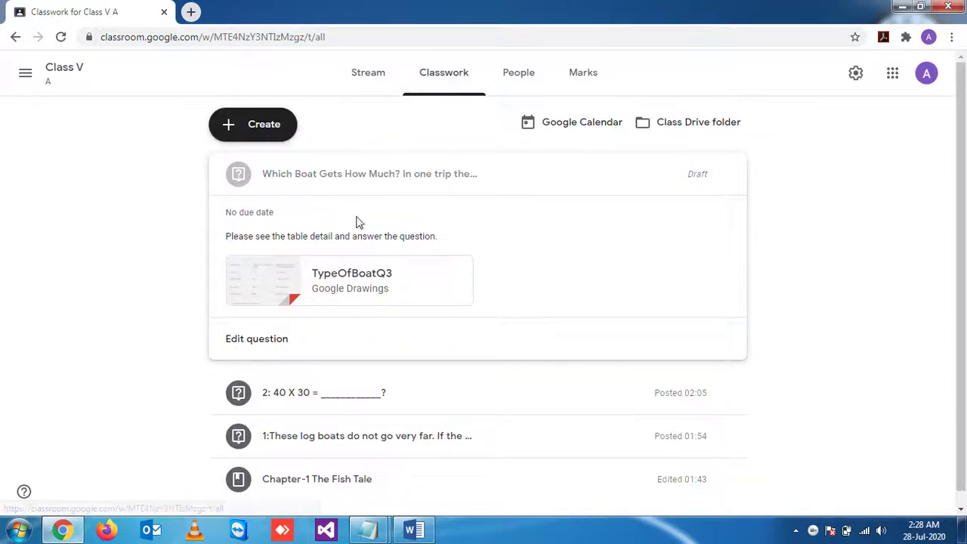
left_click(725, 180)
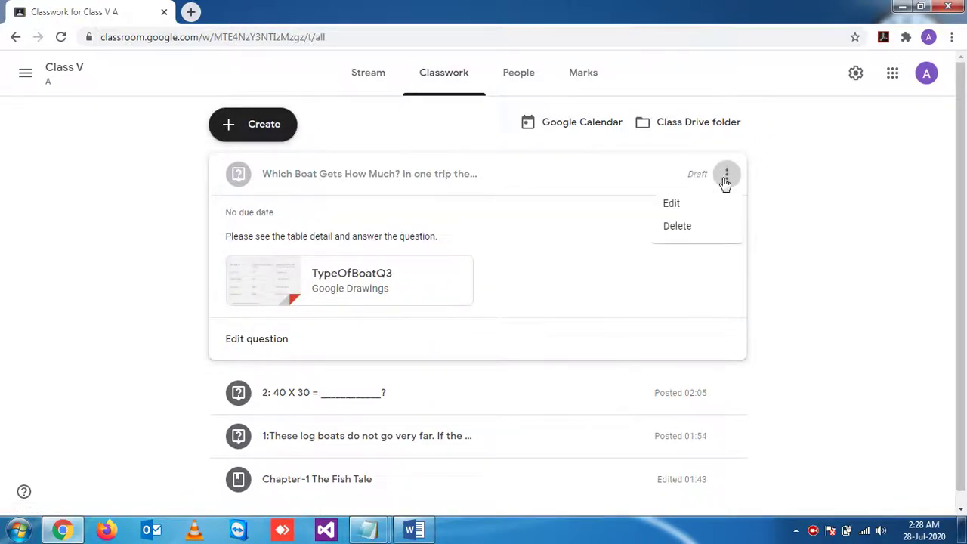
left_click(671, 204)
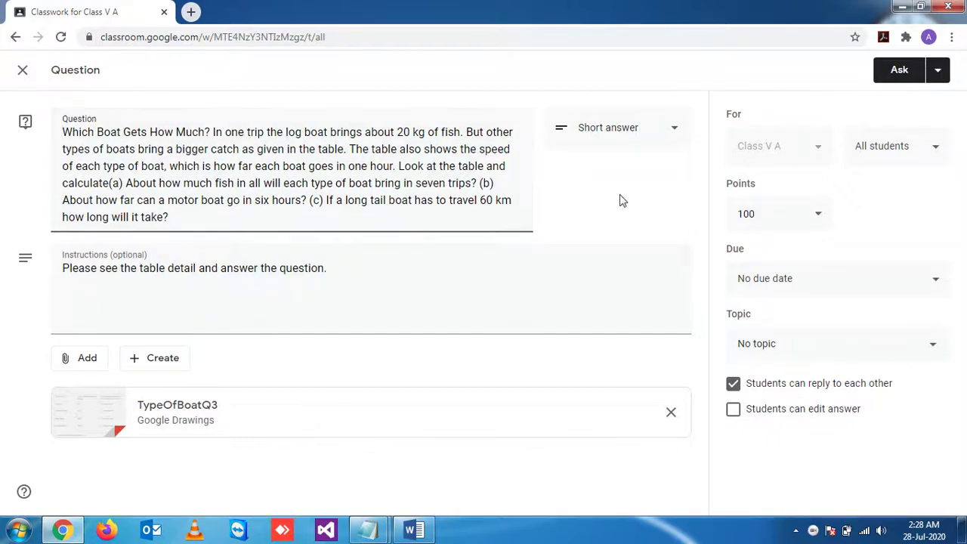
Set Points to Unmarked, turn off student replies, and allow students to edit answers.
left_click(785, 213)
left_click(769, 249)
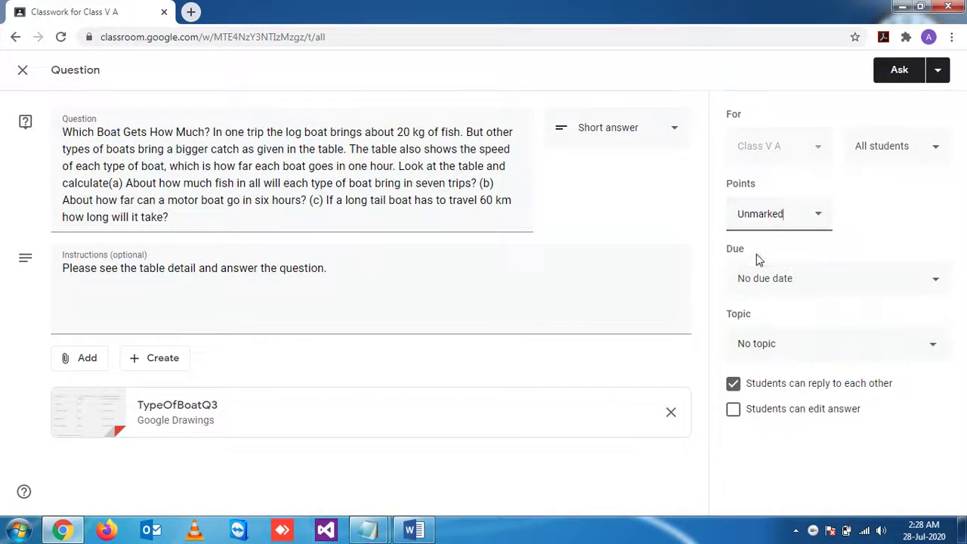
left_click(733, 411)
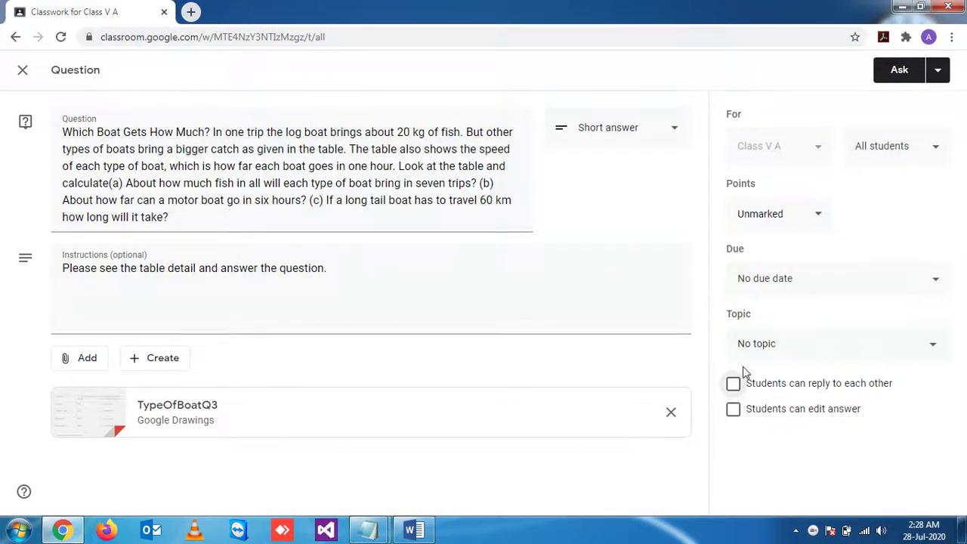
left_click(733, 412)
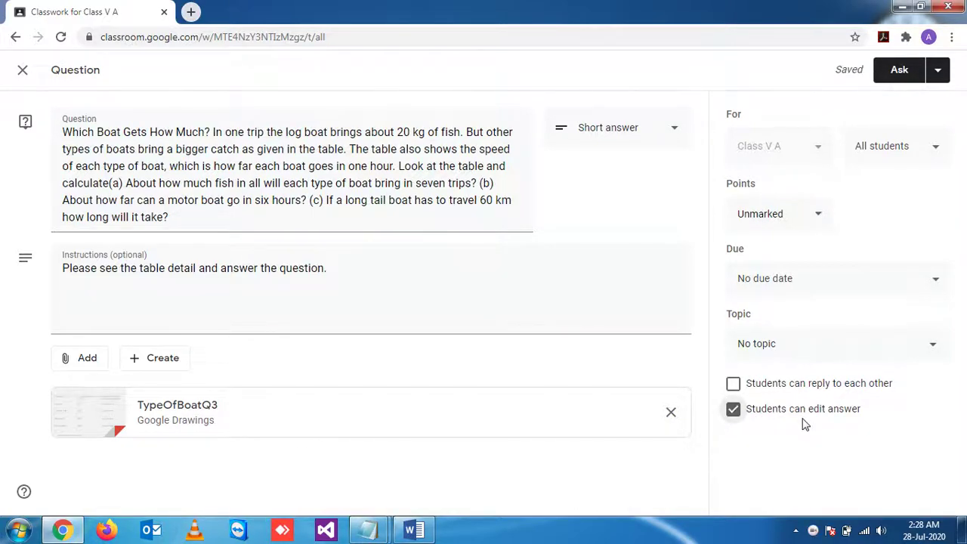
Post the boat question to Class V A, collapse its Classwork card, and go to Stream.
left_click(899, 72)
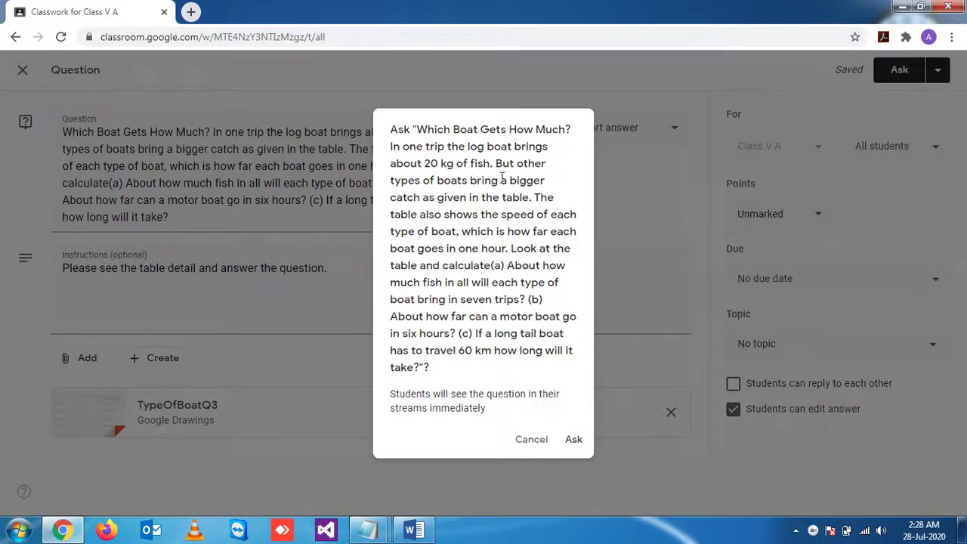
left_click(574, 442)
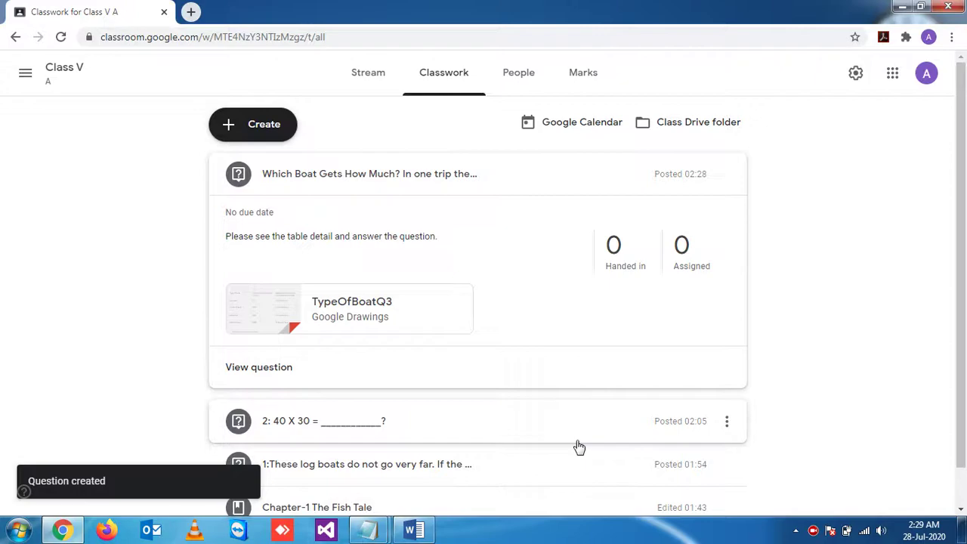
left_click(474, 178)
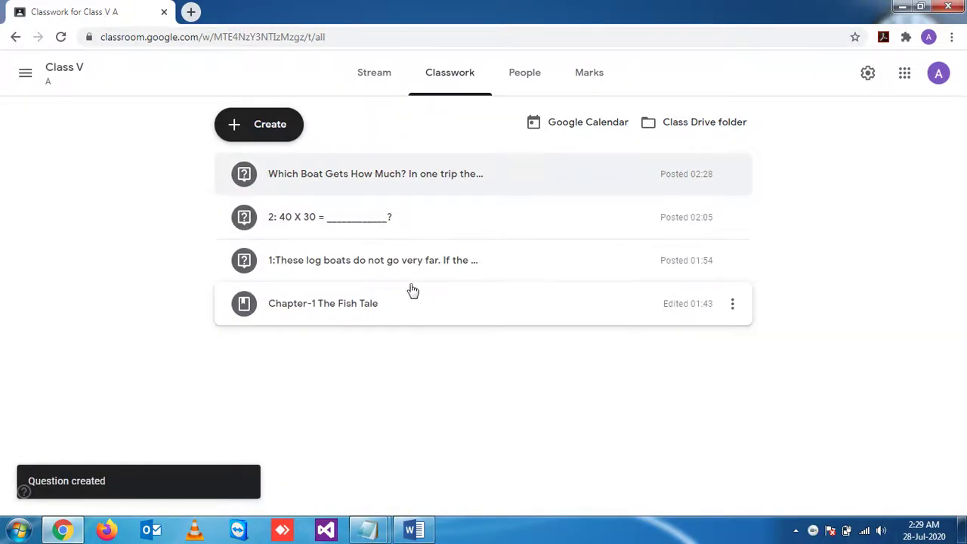
left_click(379, 79)
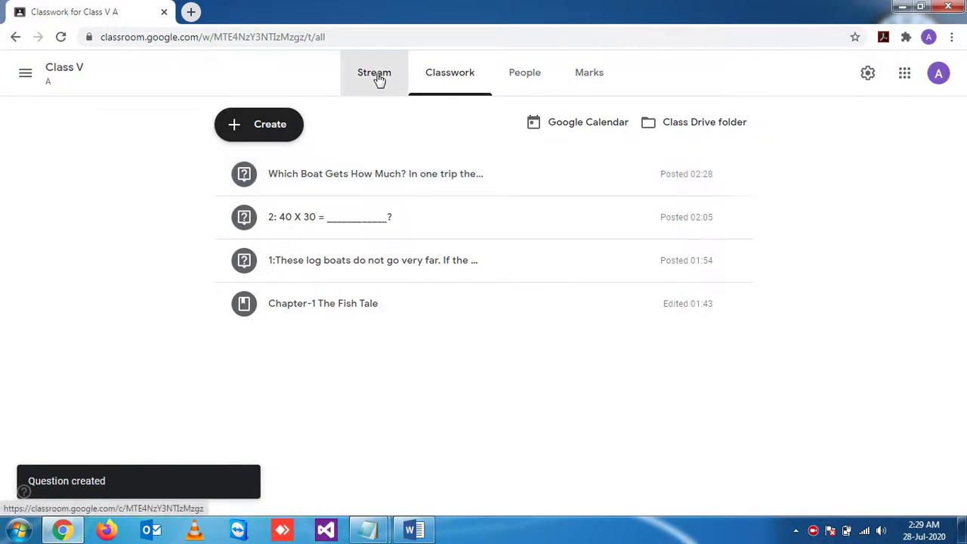
Open the posted boat question's Question details and scroll to its TypeOfBoatQ3 attachment.
left_click(510, 391)
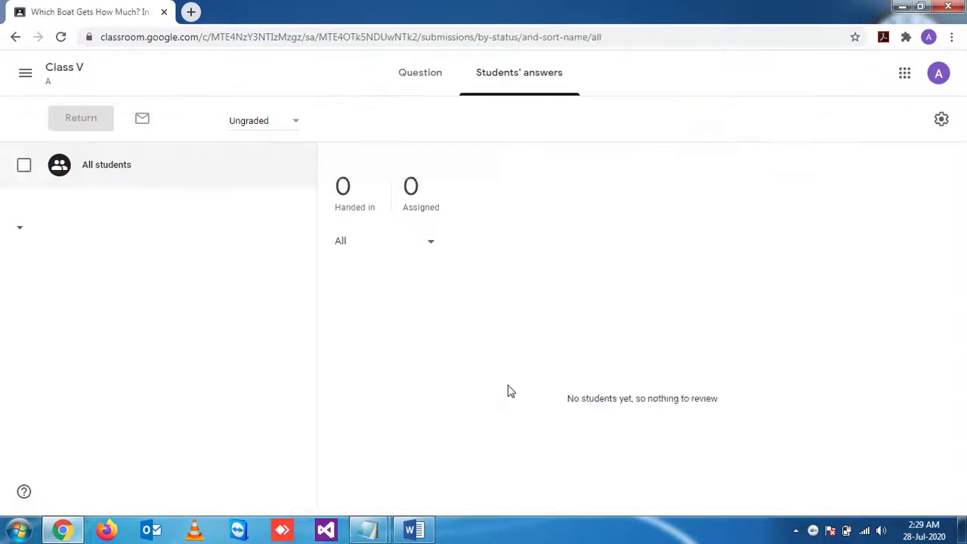
left_click_drag(963, 187, 964, 224)
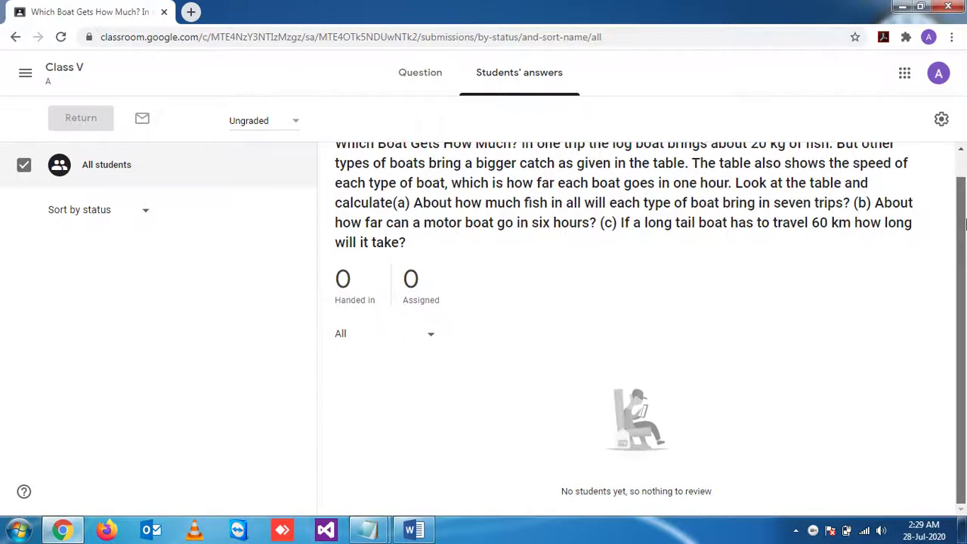
left_click_drag(964, 258, 964, 186)
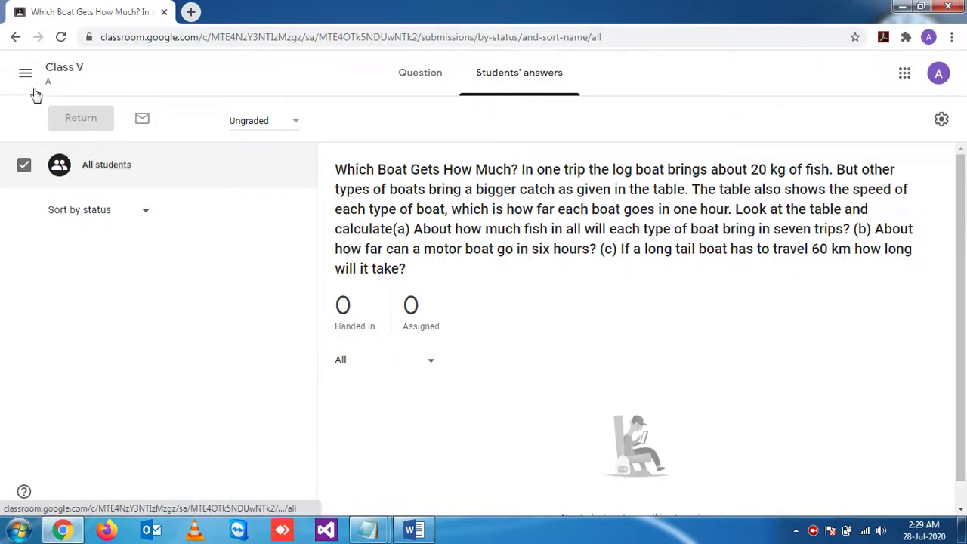
left_click(299, 126)
left_click(349, 121)
left_click(415, 79)
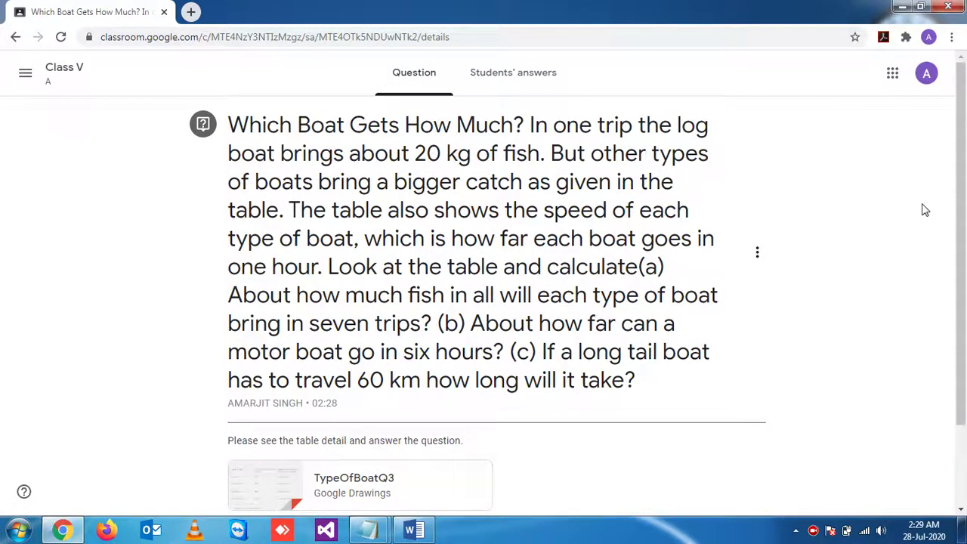
left_click_drag(963, 180, 964, 187)
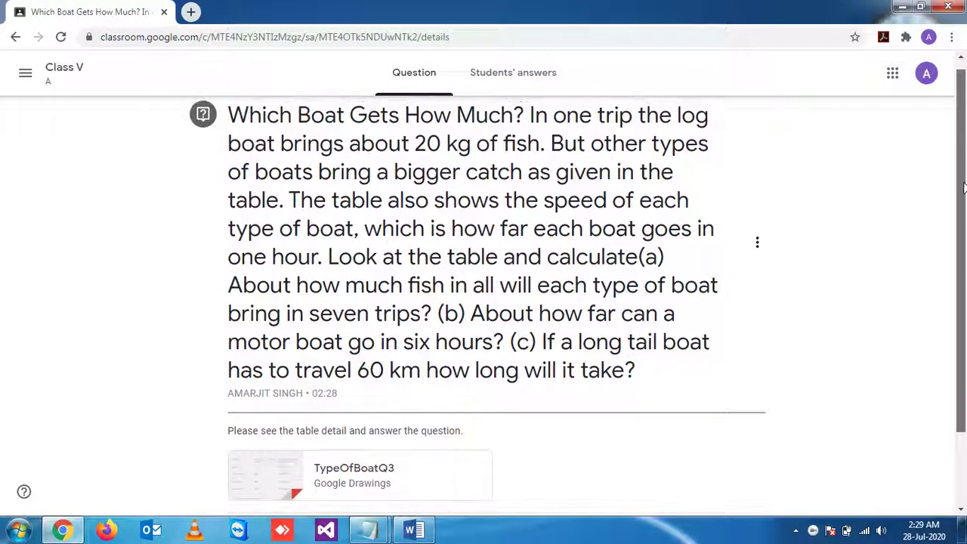
scroll(963, 188, "down", 1)
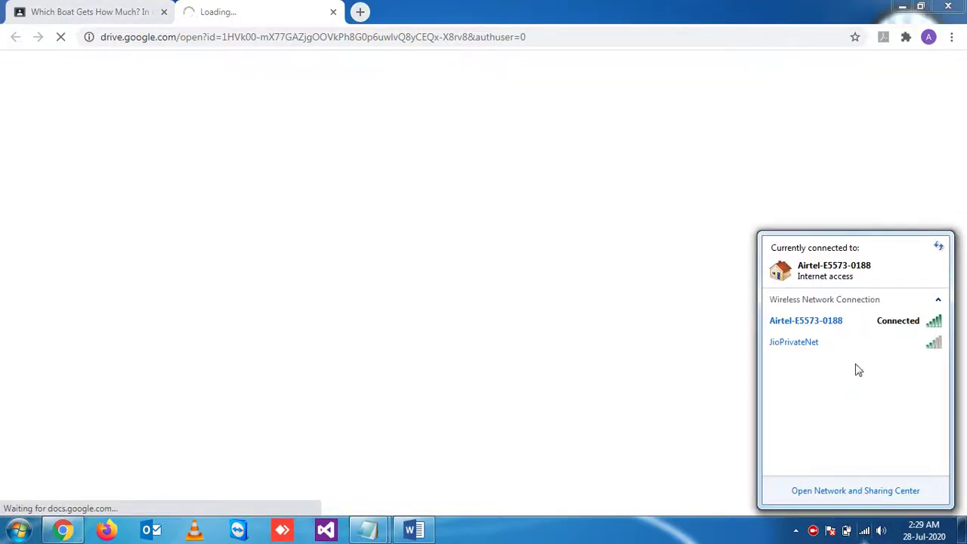
Disconnect and reconnect the Wi‑Fi network from the system tray.
left_click(872, 332)
left_click(911, 344)
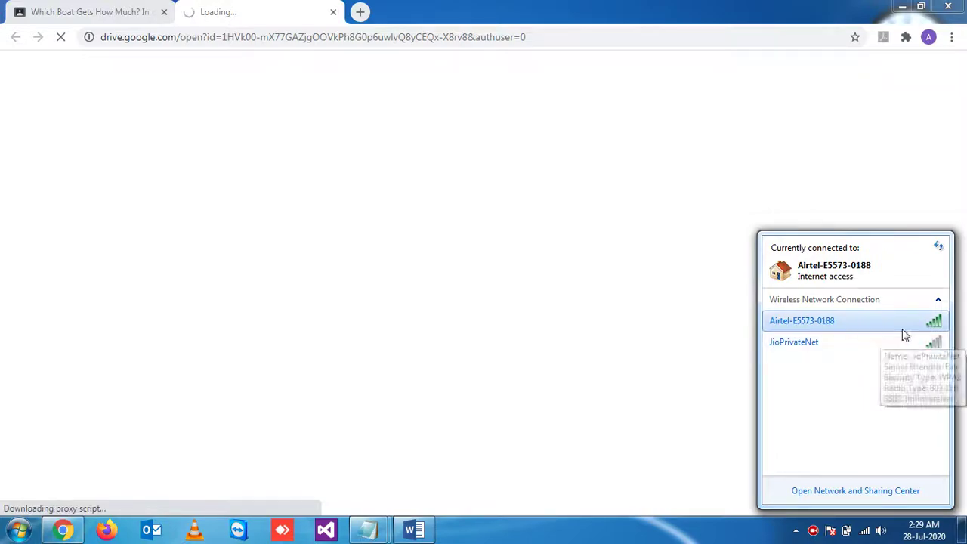
left_click(912, 343)
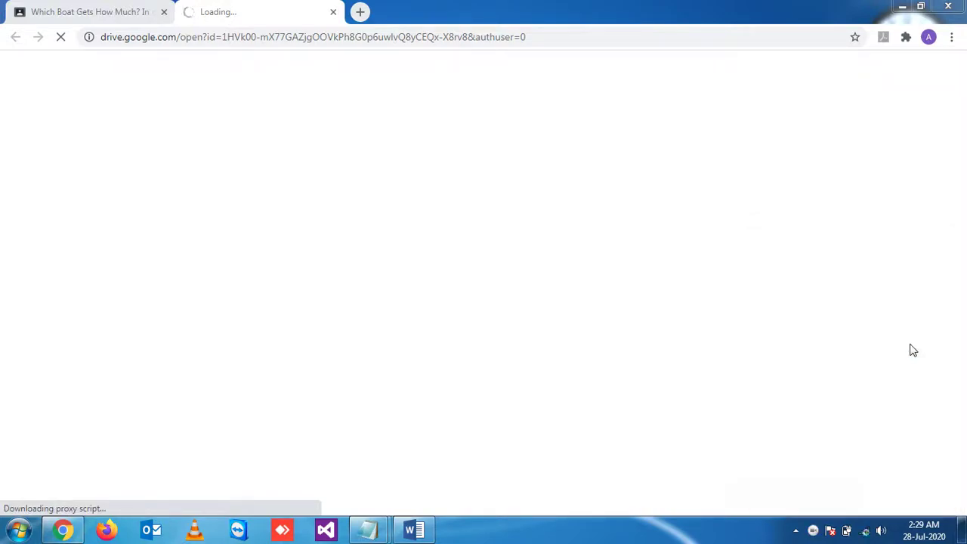
Reload the TypeOfBoatQ3 drawing to view the boat table, then close its tab.
left_click(559, 38)
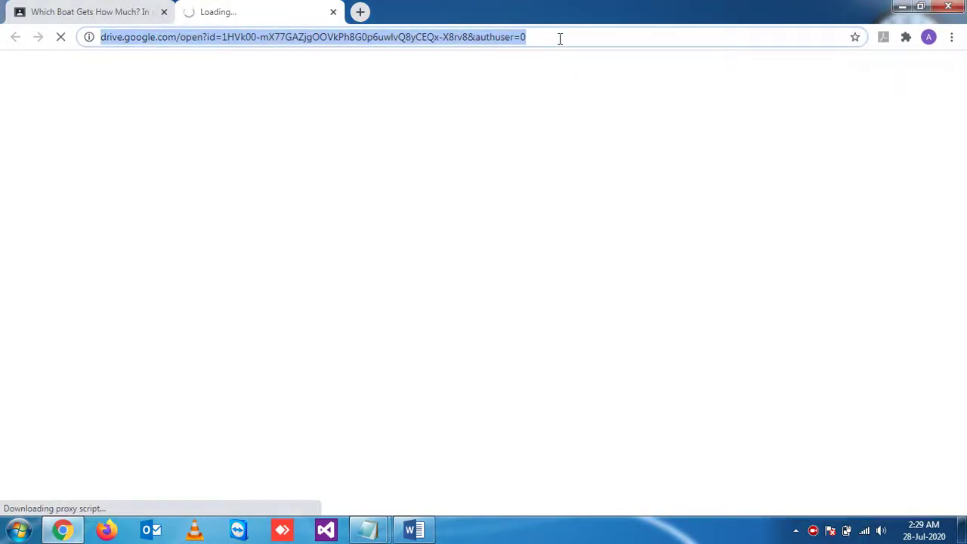
key("Return")
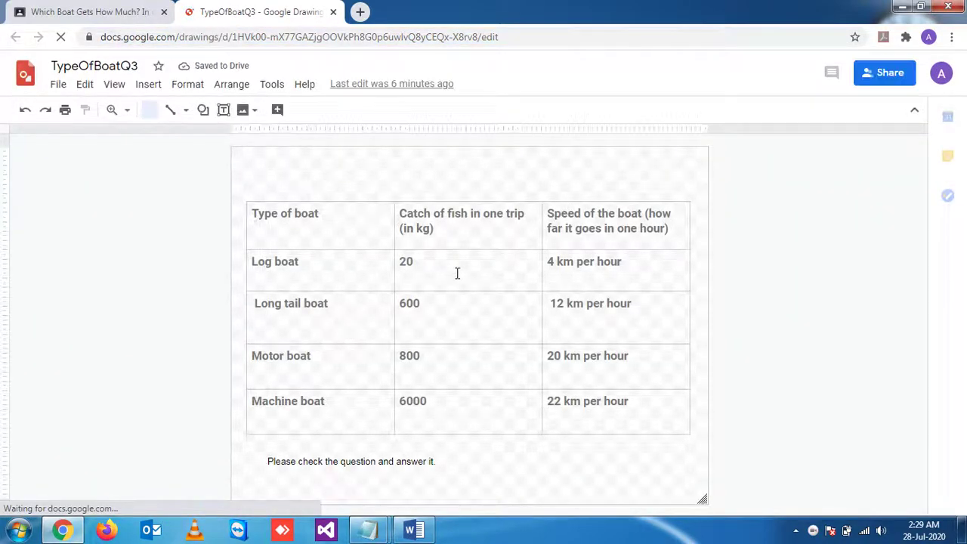
left_click(333, 13)
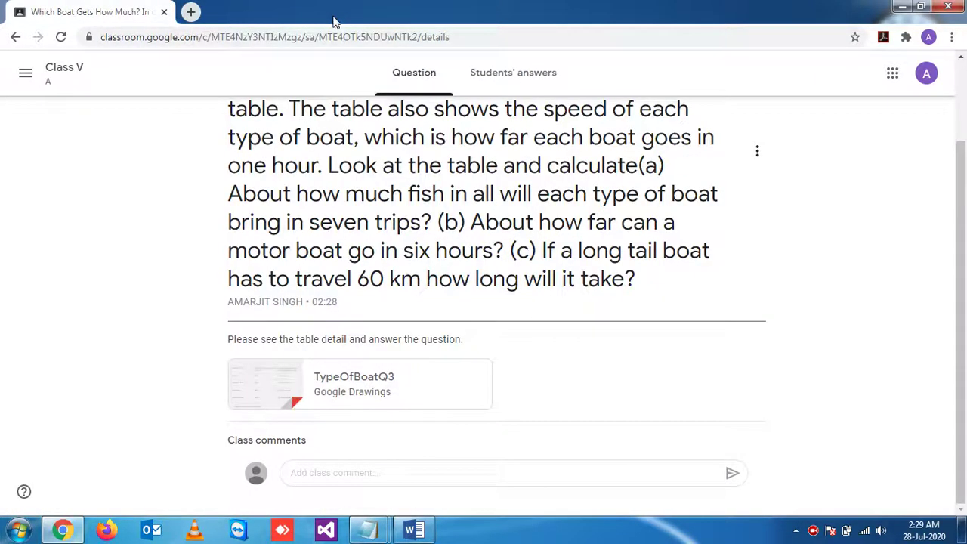
Navigate from the question page back to Class V A's Classwork list.
left_click(403, 470)
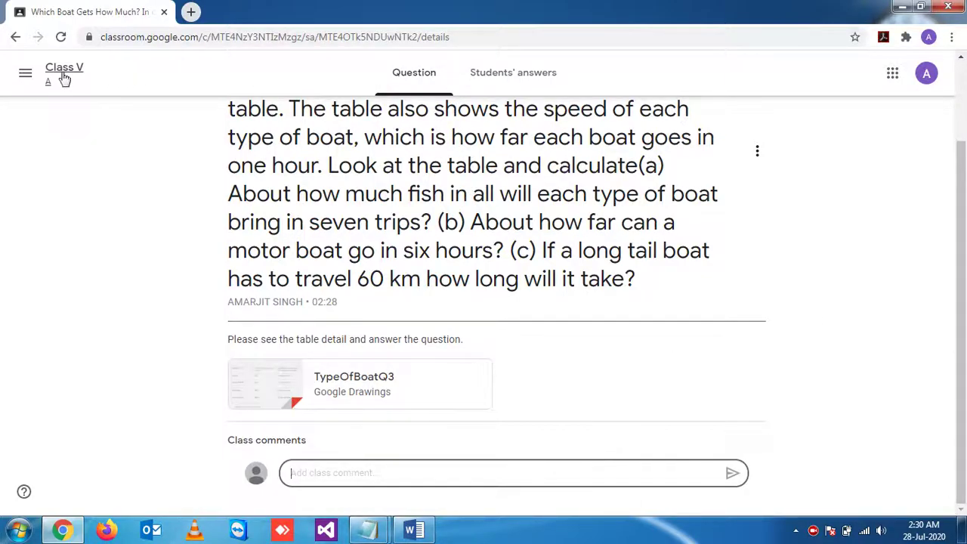
left_click(27, 74)
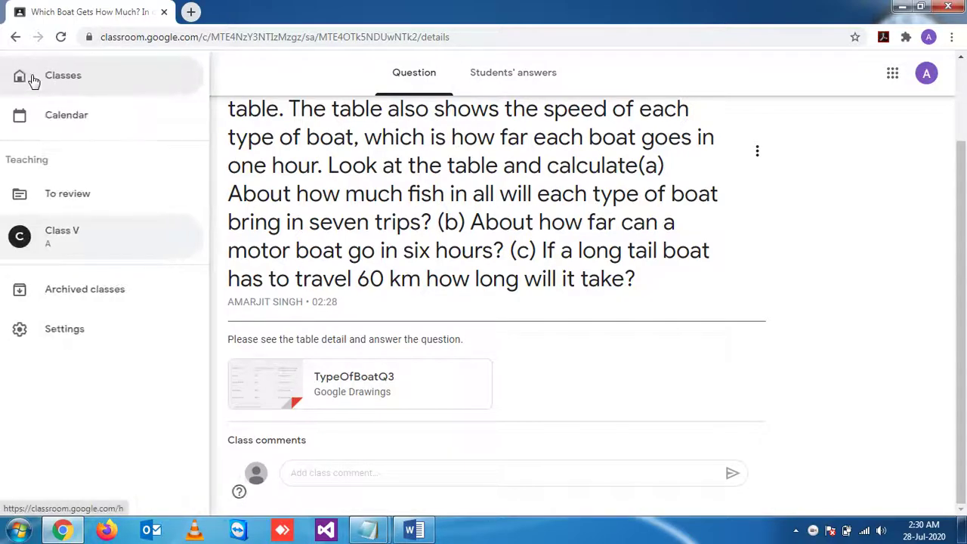
left_click(69, 76)
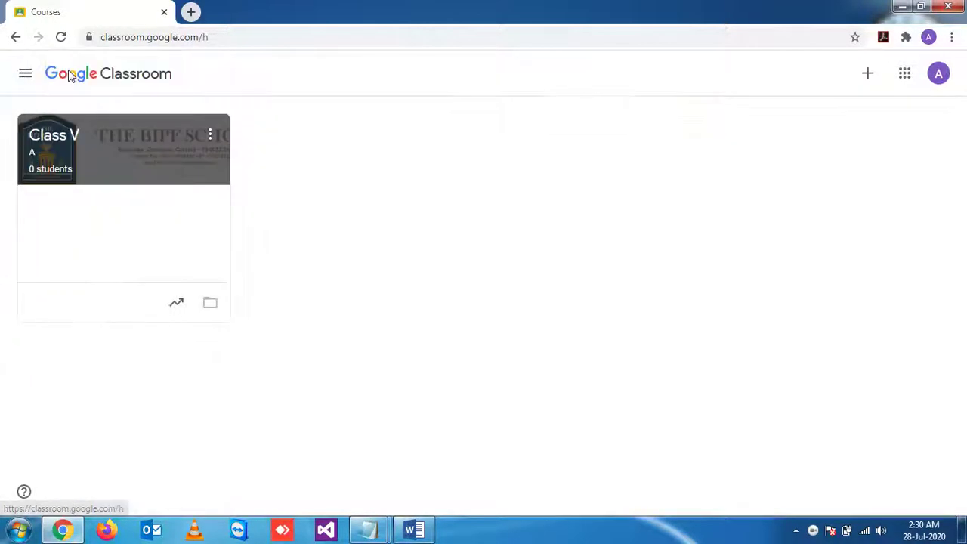
left_click(105, 140)
left_click(428, 81)
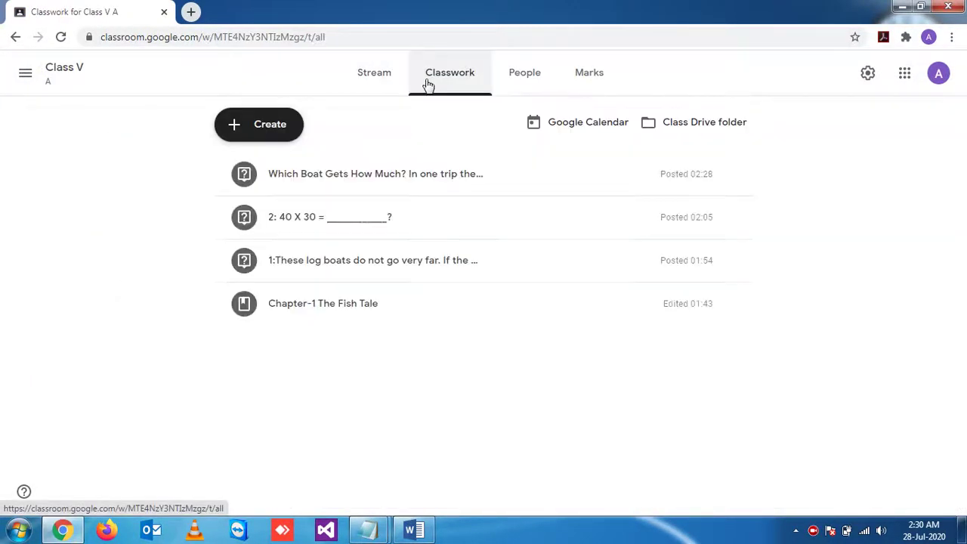
Expand and collapse the boat question's details, then bring up the screen recorder.
left_click(306, 175)
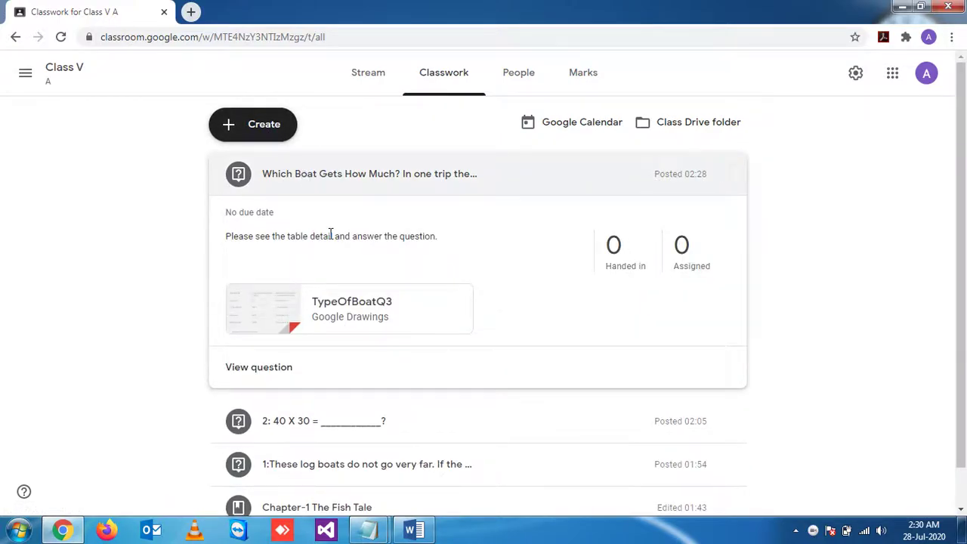
left_click(315, 182)
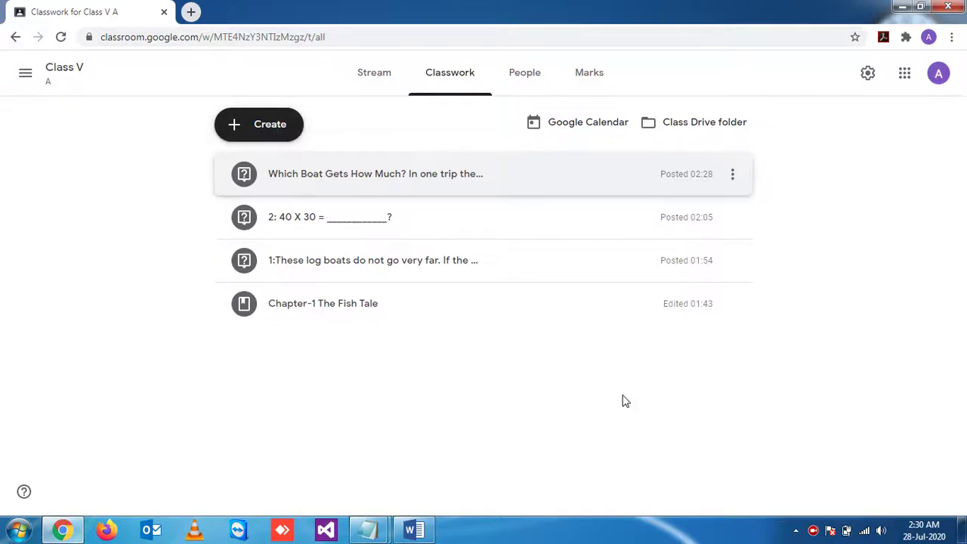
left_click(813, 531)
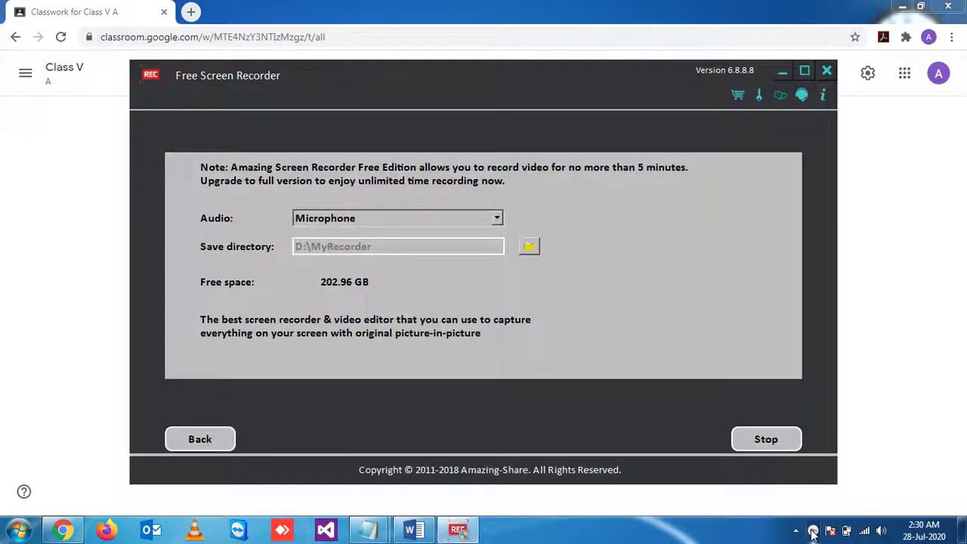